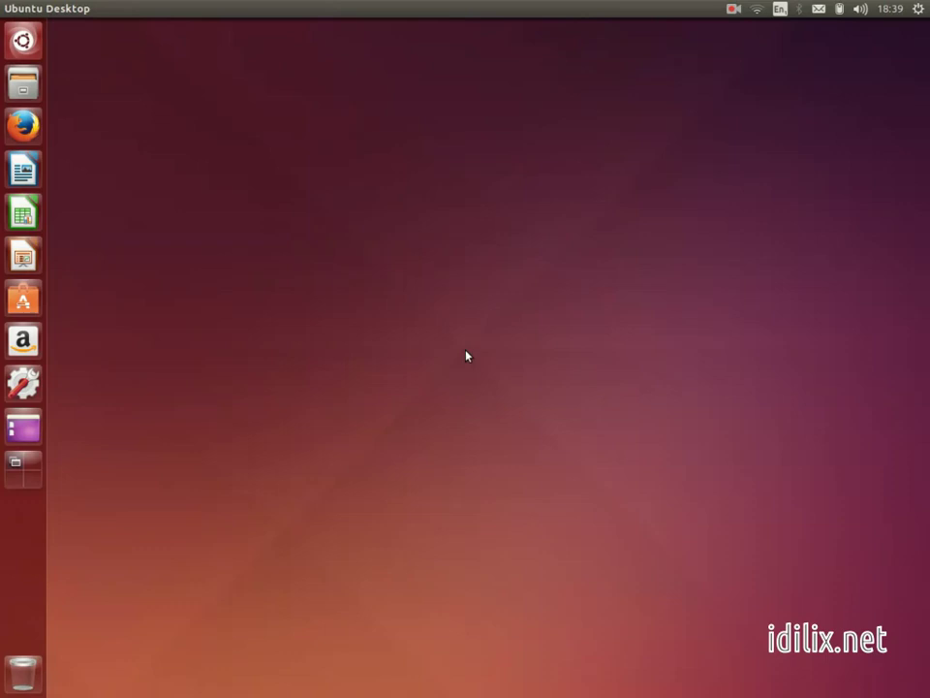
Look up CompizConfig Settings Manager in the software store, then close the store.
click(24, 299)
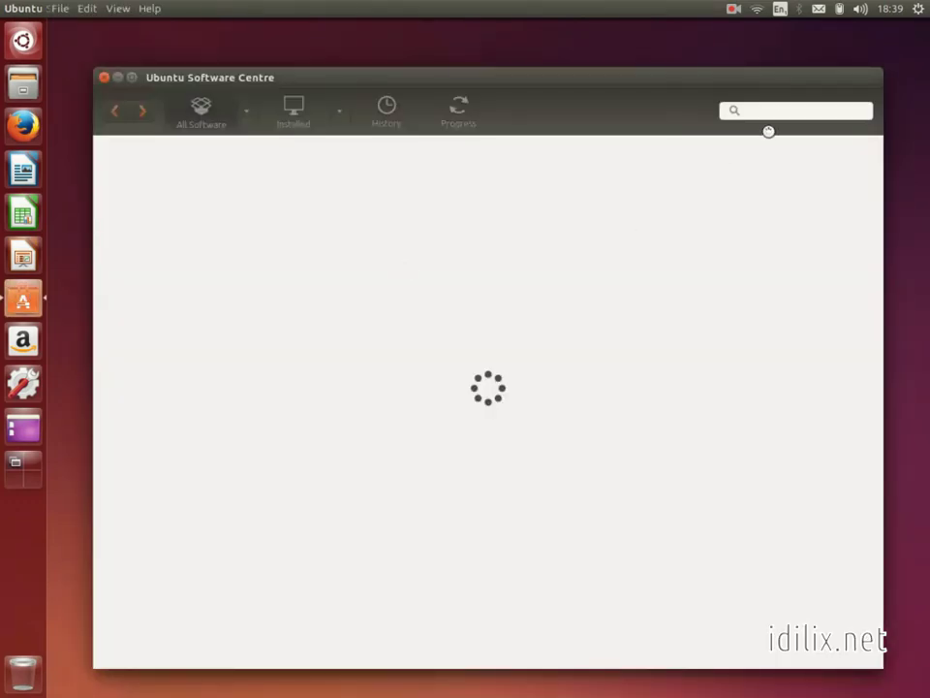
click(784, 112)
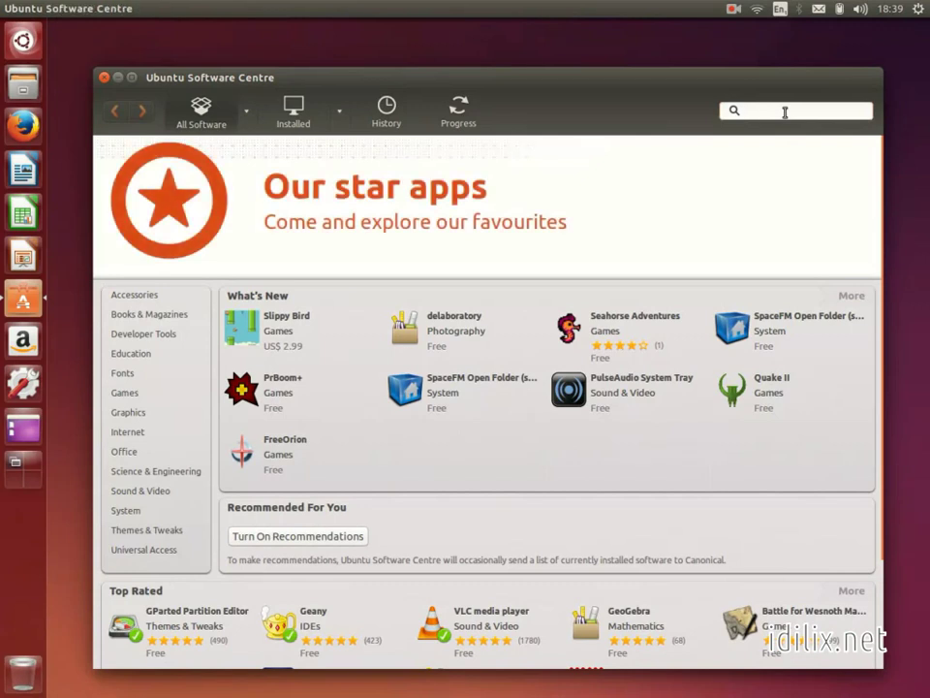
text(compizconfig)
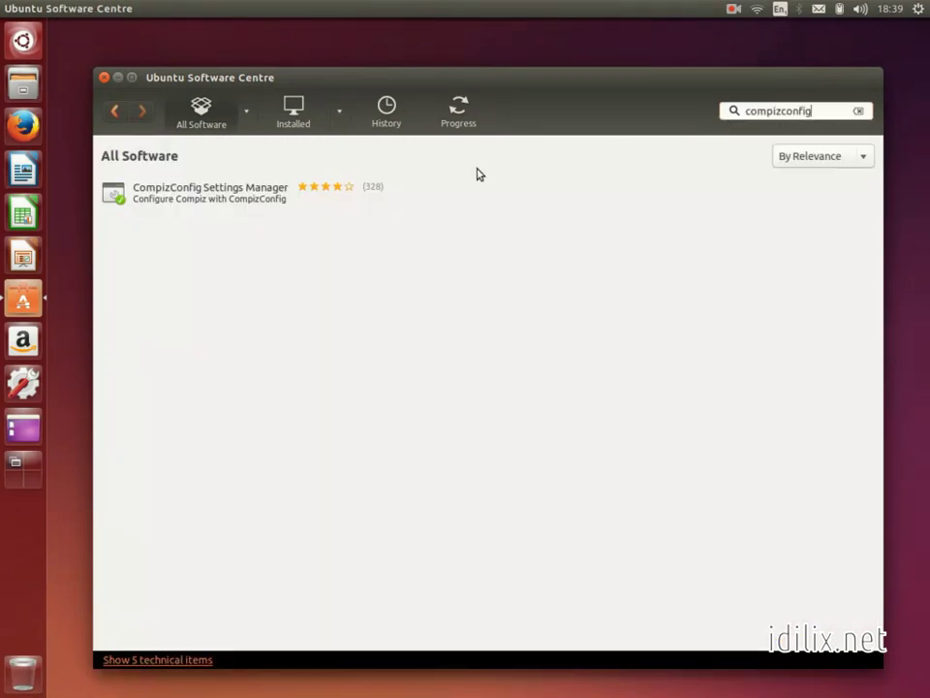
click(255, 197)
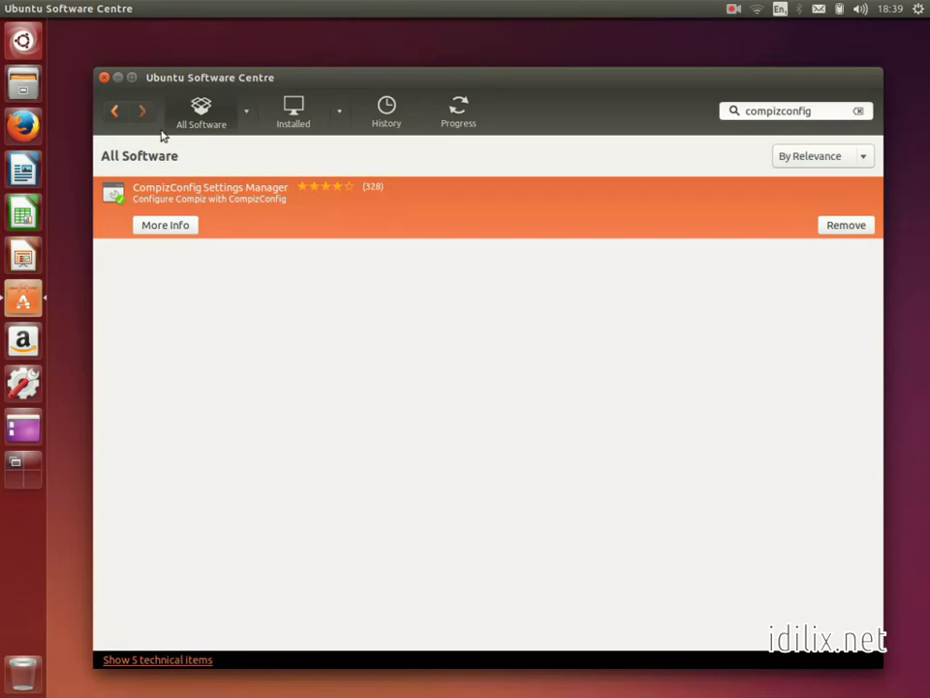
click(104, 78)
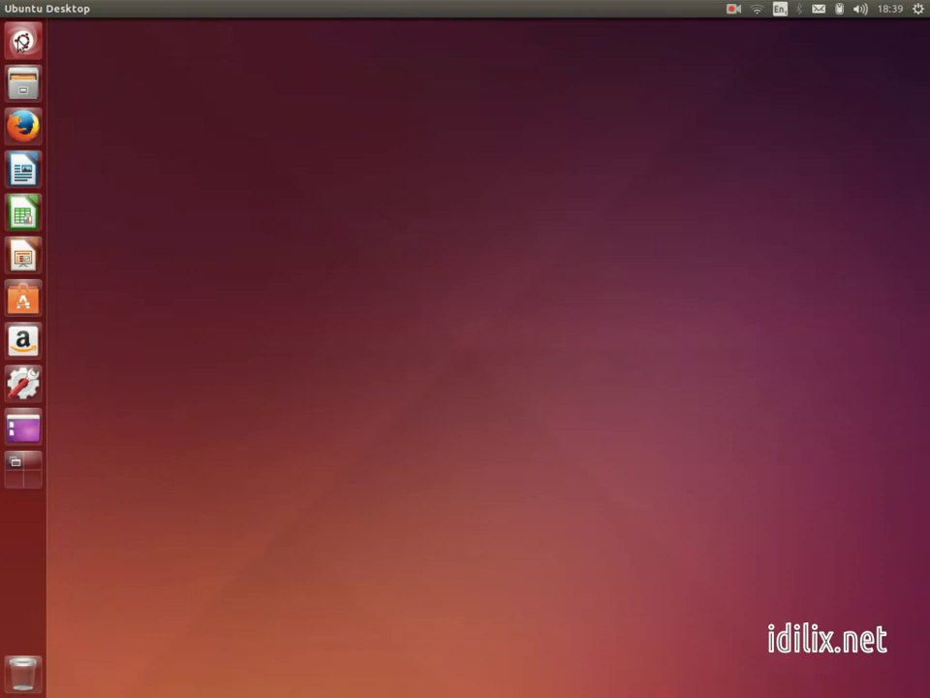
Launch CompizConfig Settings Manager via a Dash search for 'ccsm', dismiss the warning, and recentre it.
click(21, 41)
text(ccsm)
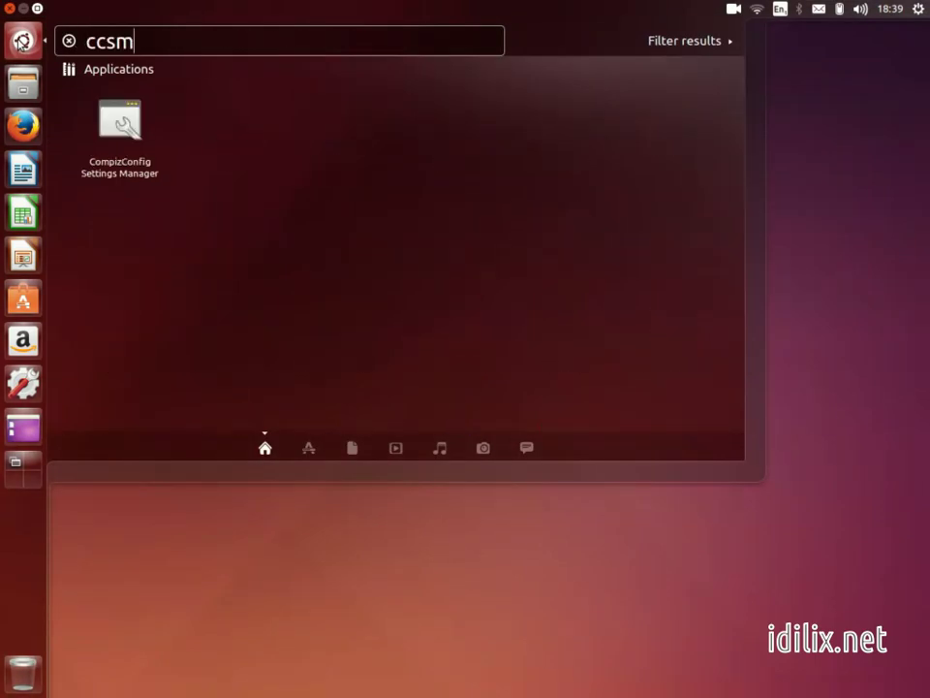
click(123, 124)
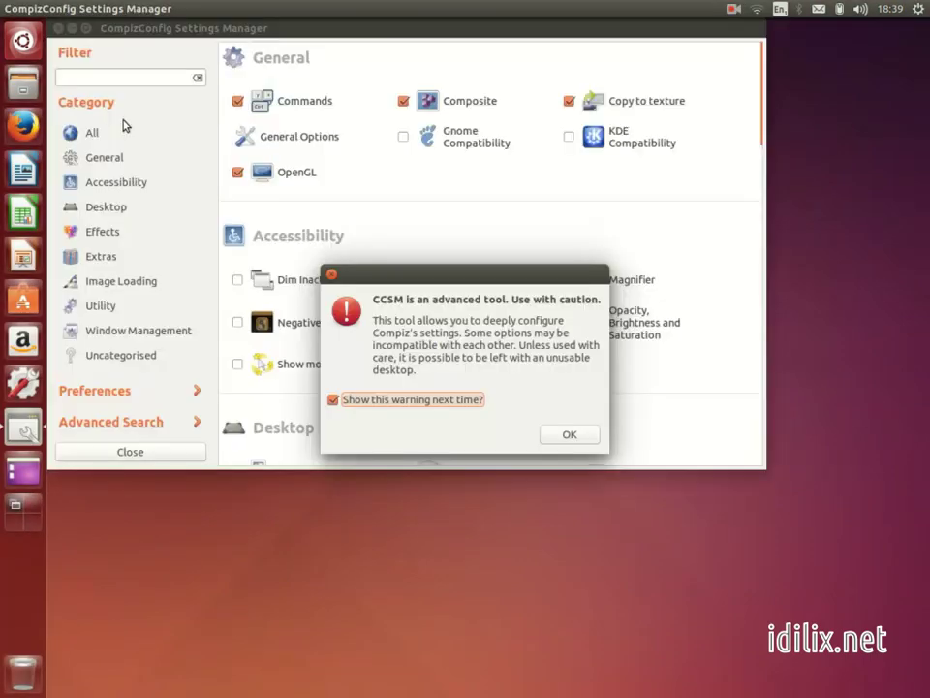
click(561, 437)
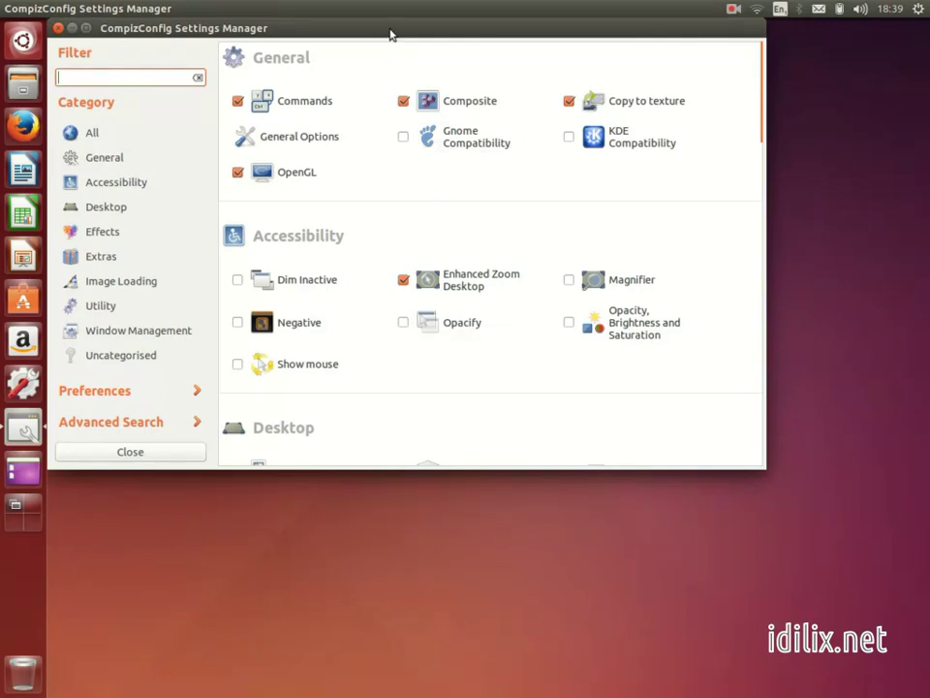
drag(391, 33, 499, 80)
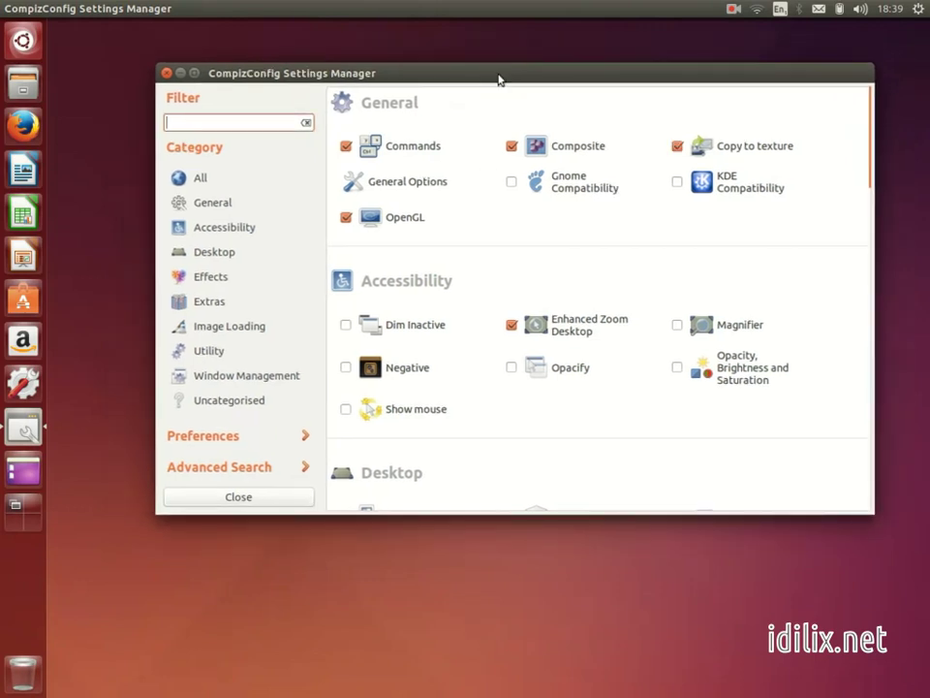
click(21, 507)
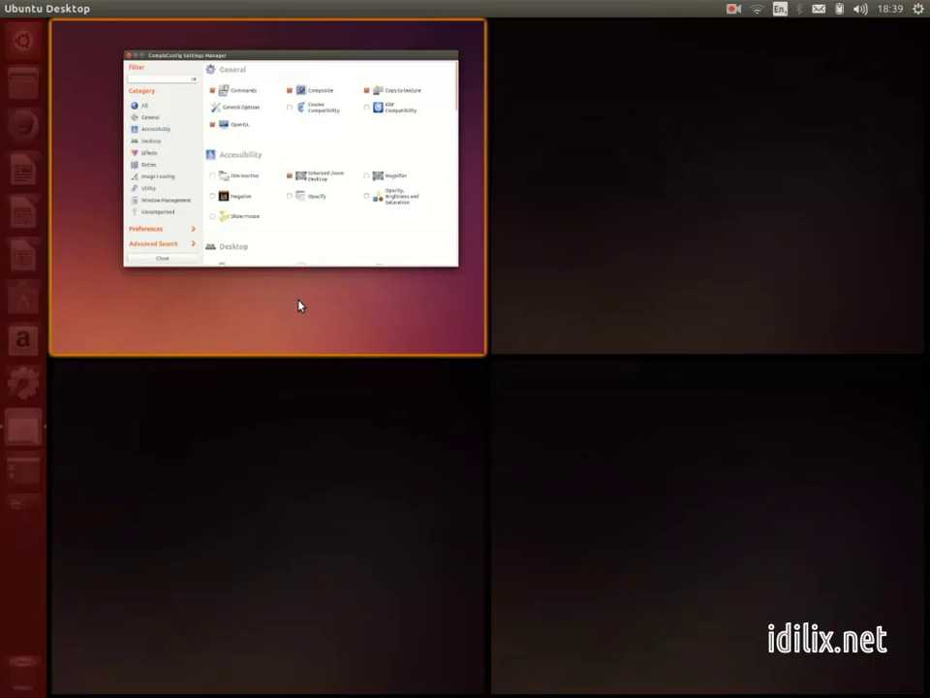
click(264, 316)
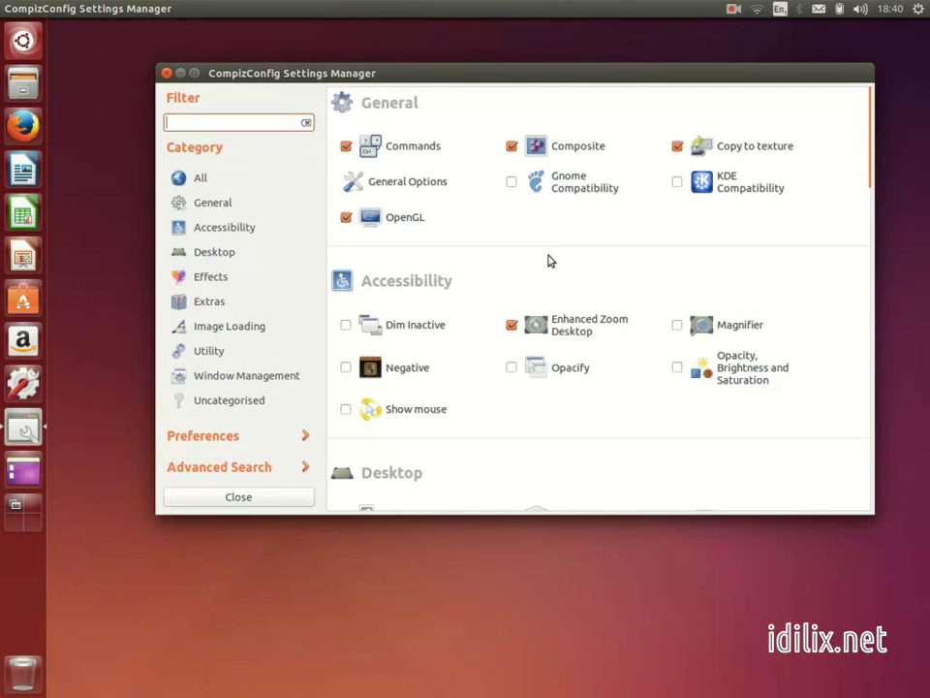
Set General Options' Horizontal Virtual Size to 4 under Desktop Size, then return to the categories.
click(287, 205)
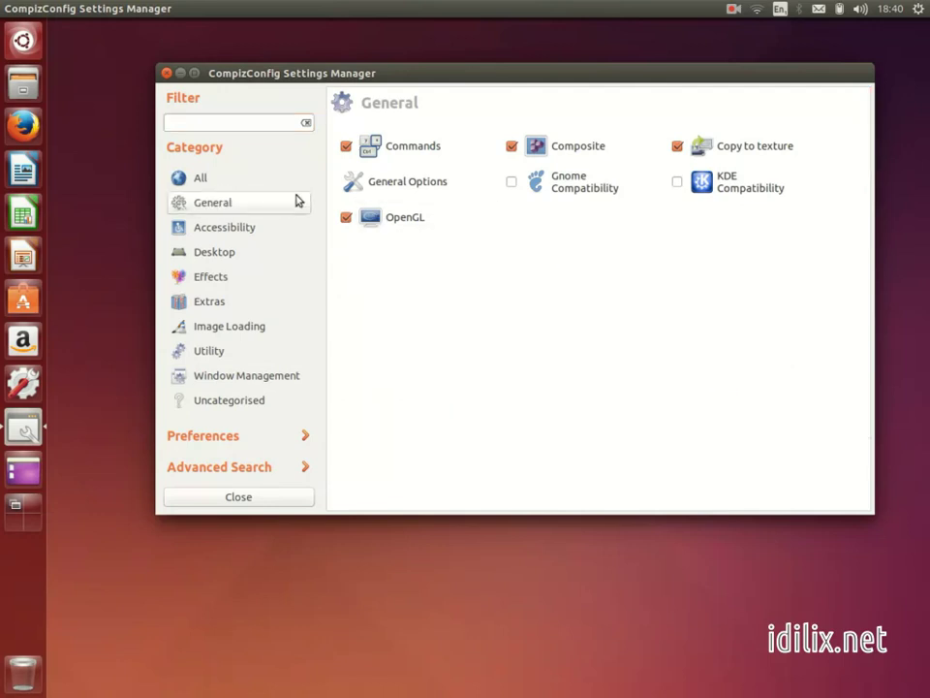
click(420, 190)
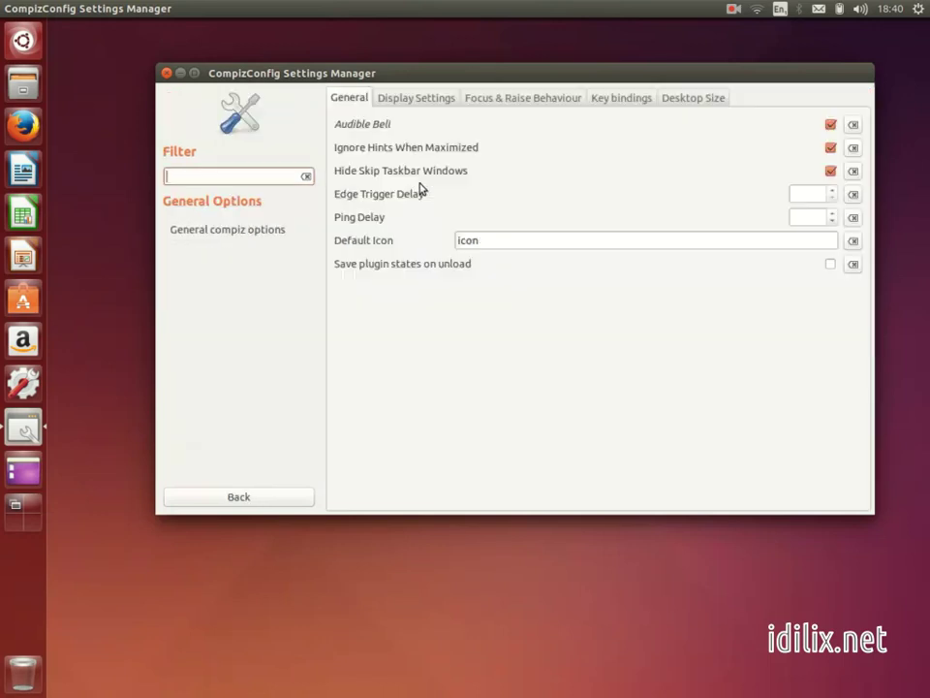
click(682, 98)
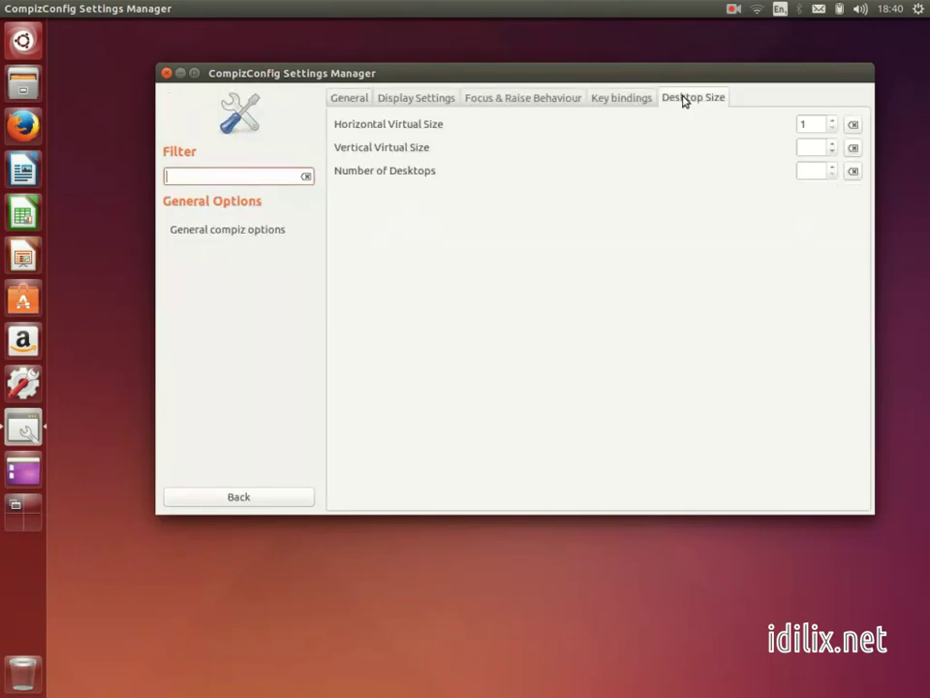
click(833, 121)
click(833, 121)
click(835, 122)
click(835, 122)
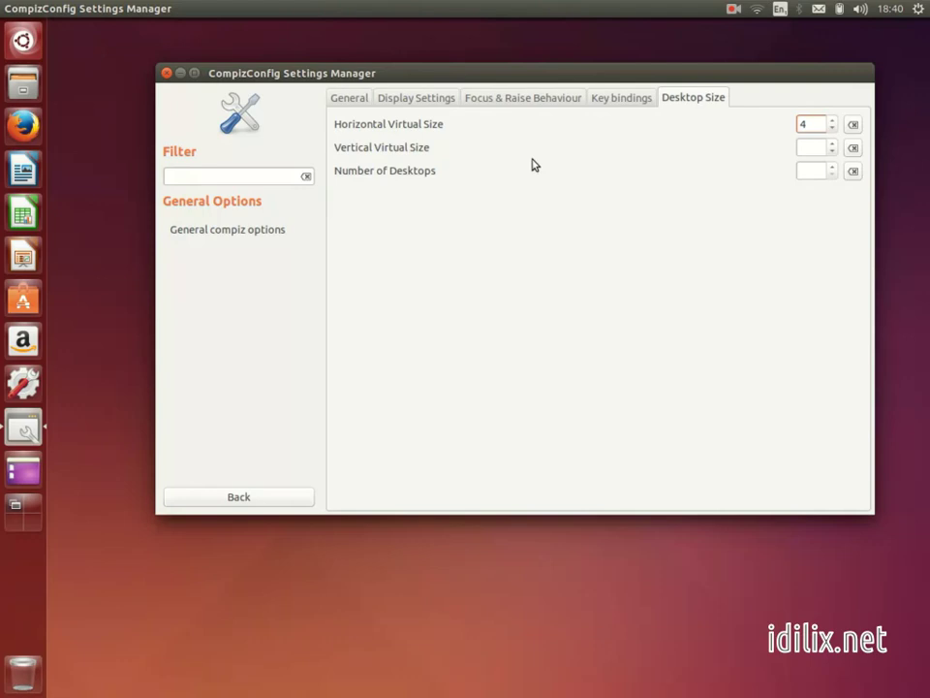
click(230, 498)
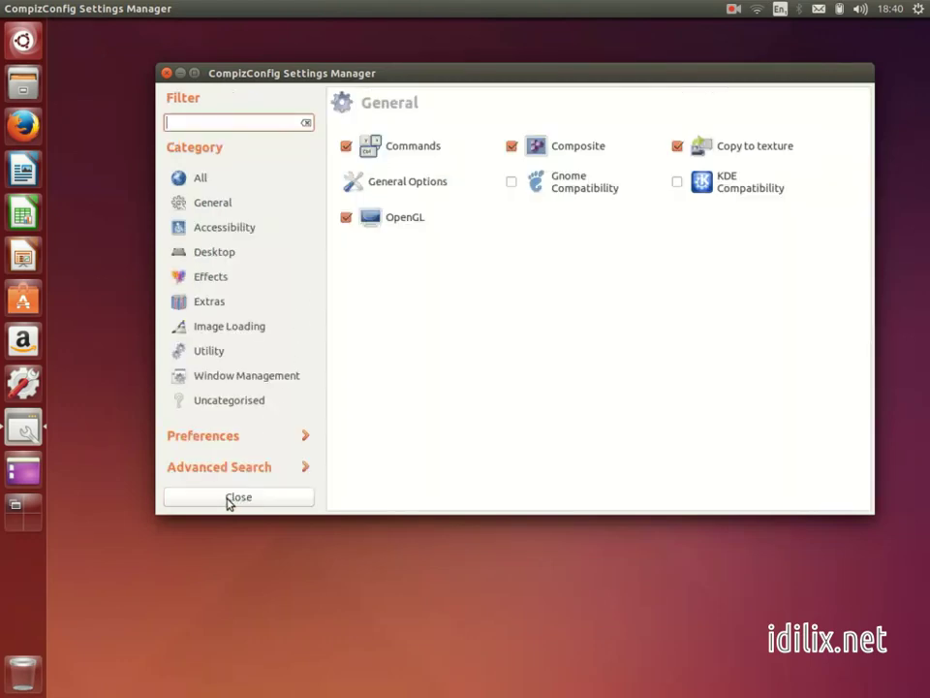
Open the Rotate Cube plugin's settings from the Desktop category.
click(253, 257)
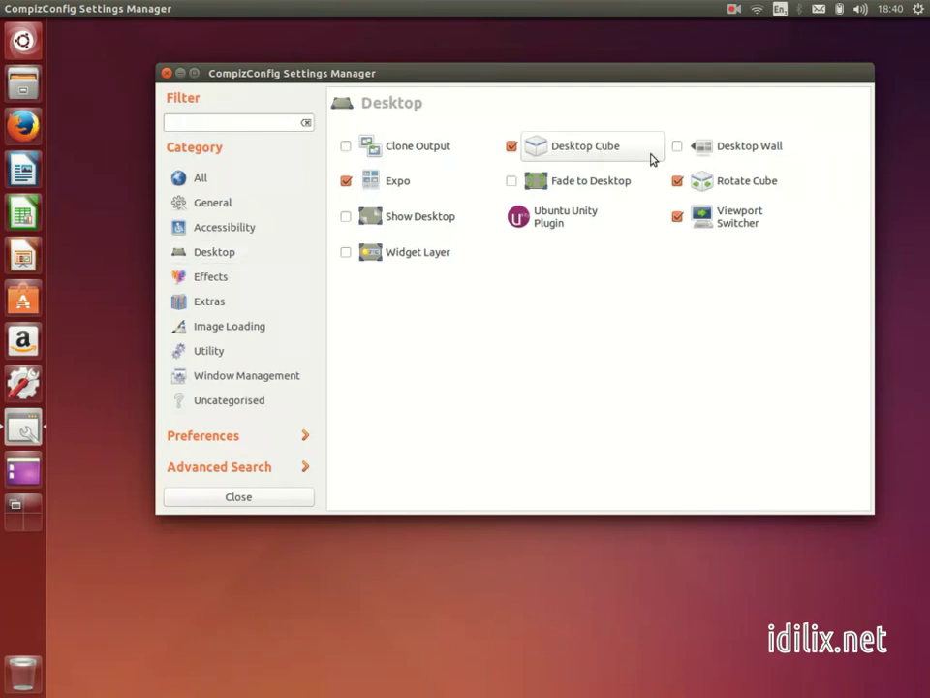
click(710, 184)
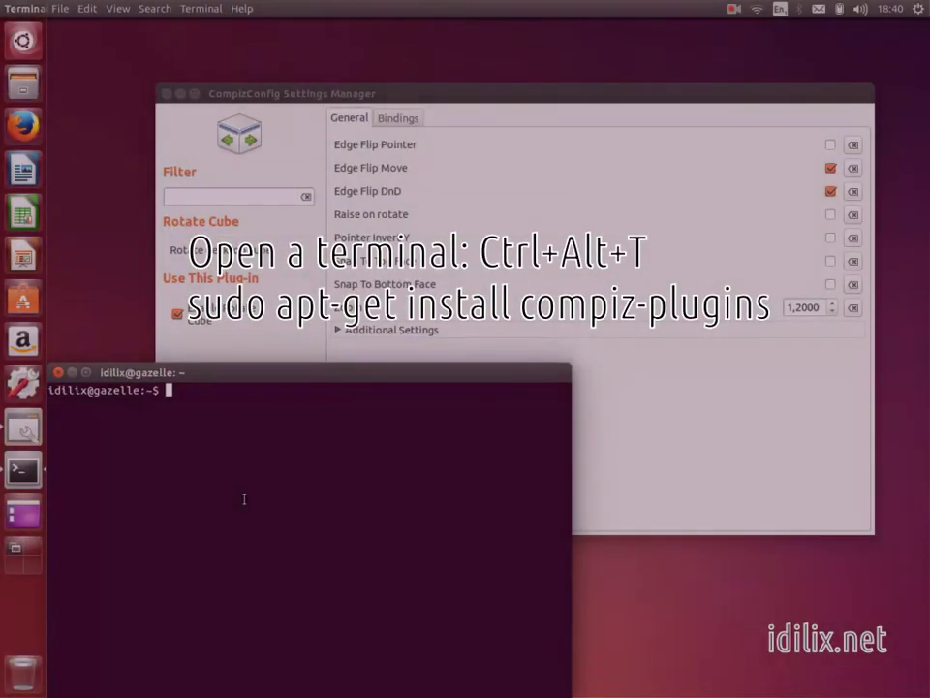
Enter 'sudo apt-get install compiz-plugins' at the terminal prompt without running it.
text(sudo)
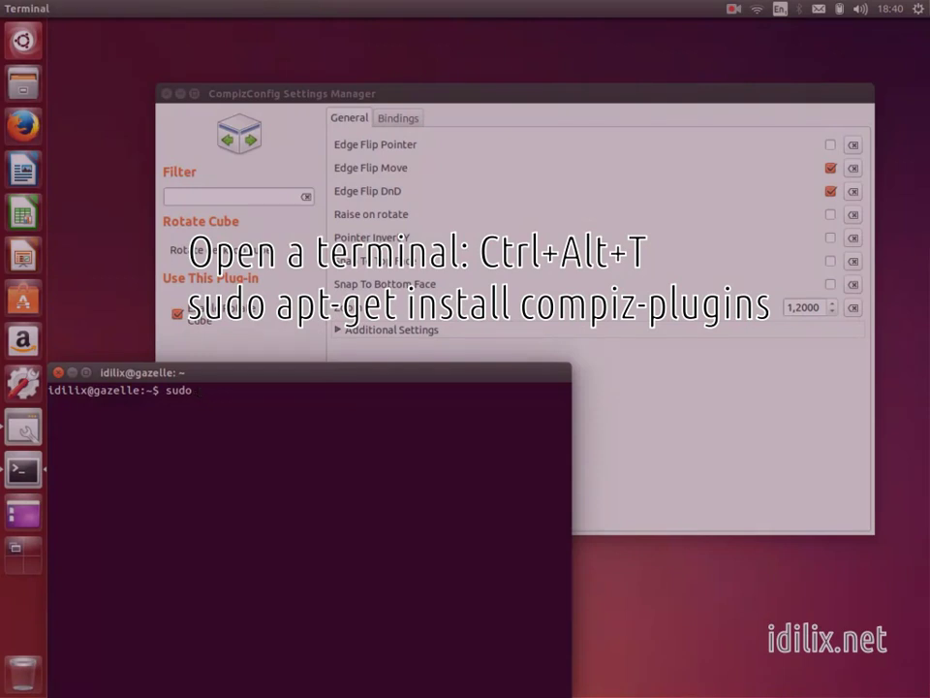
text( apt-get install)
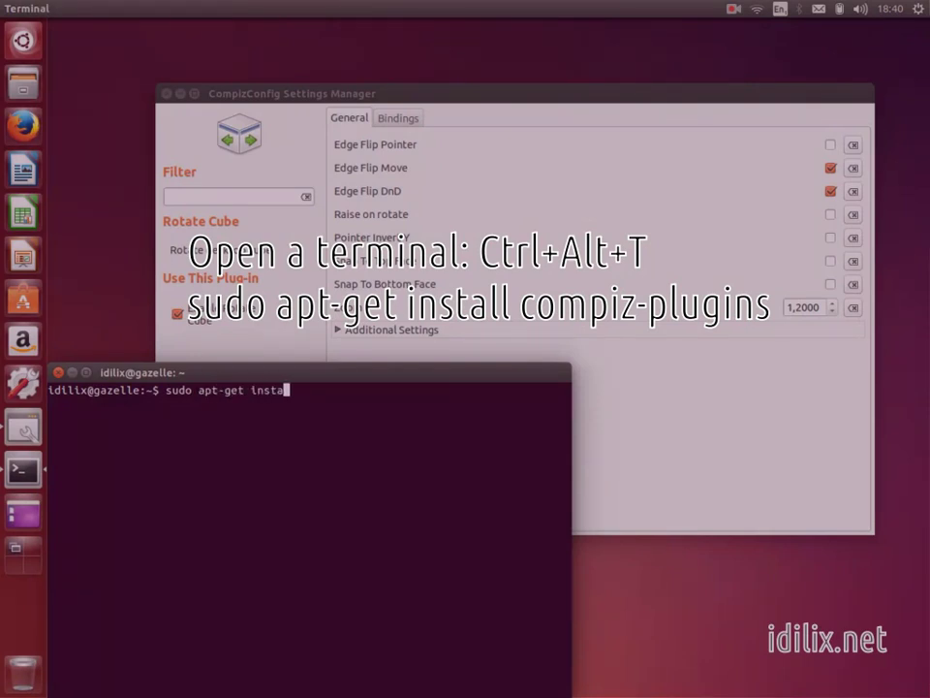
text( compiz-plugins)
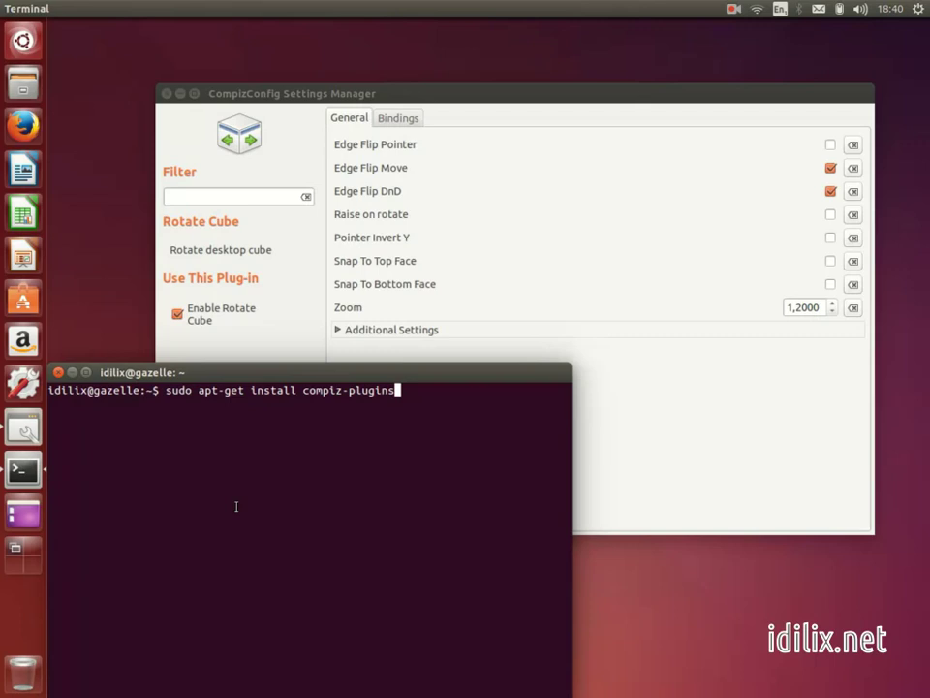
Close the terminal, review the Rotate cube bindings, and return to Rotate Cube's General tab.
click(57, 373)
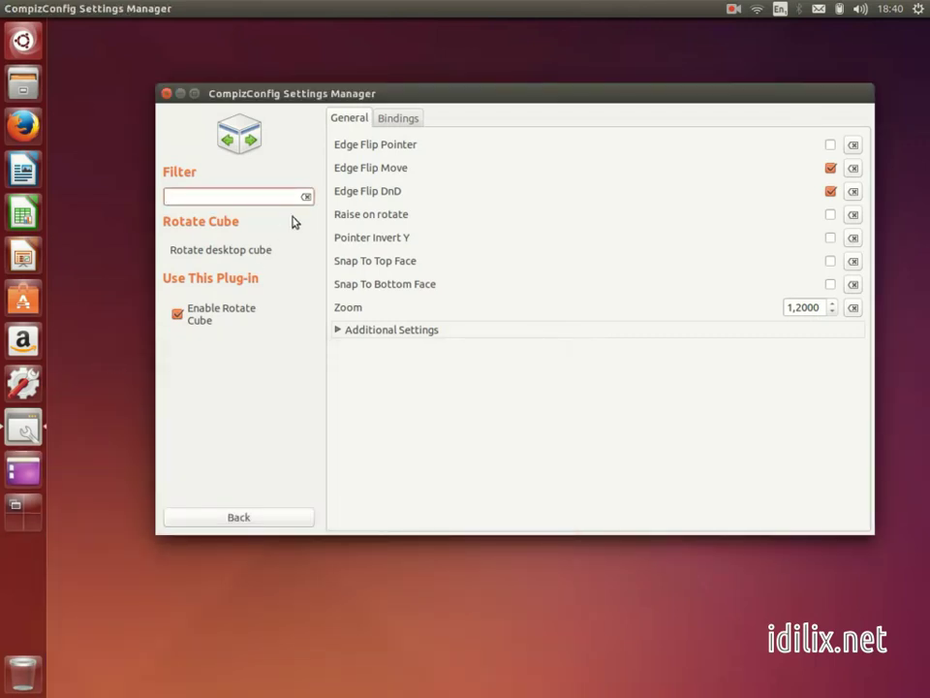
click(395, 118)
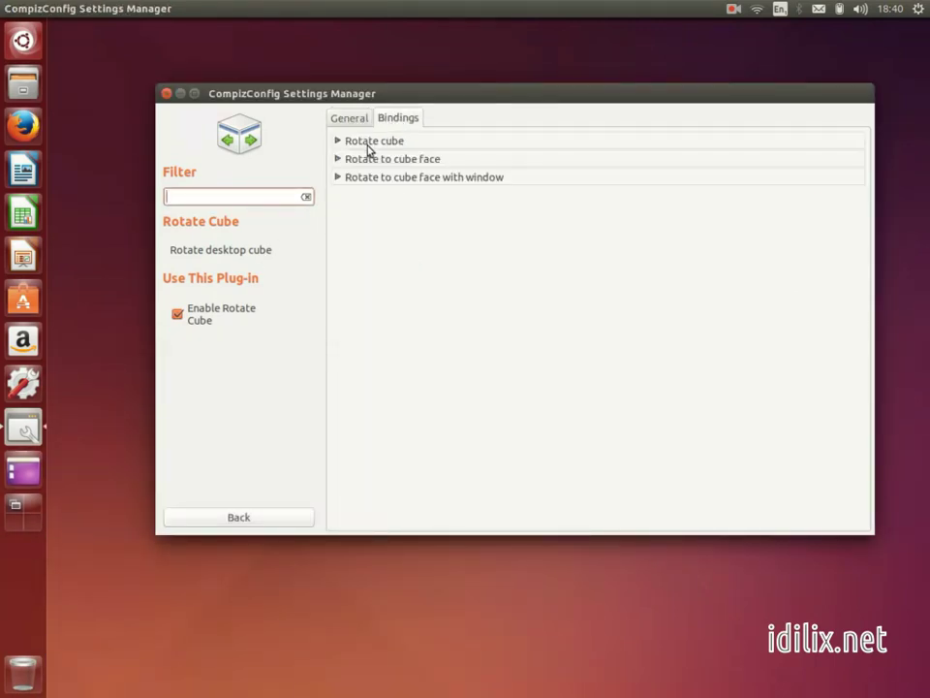
click(363, 143)
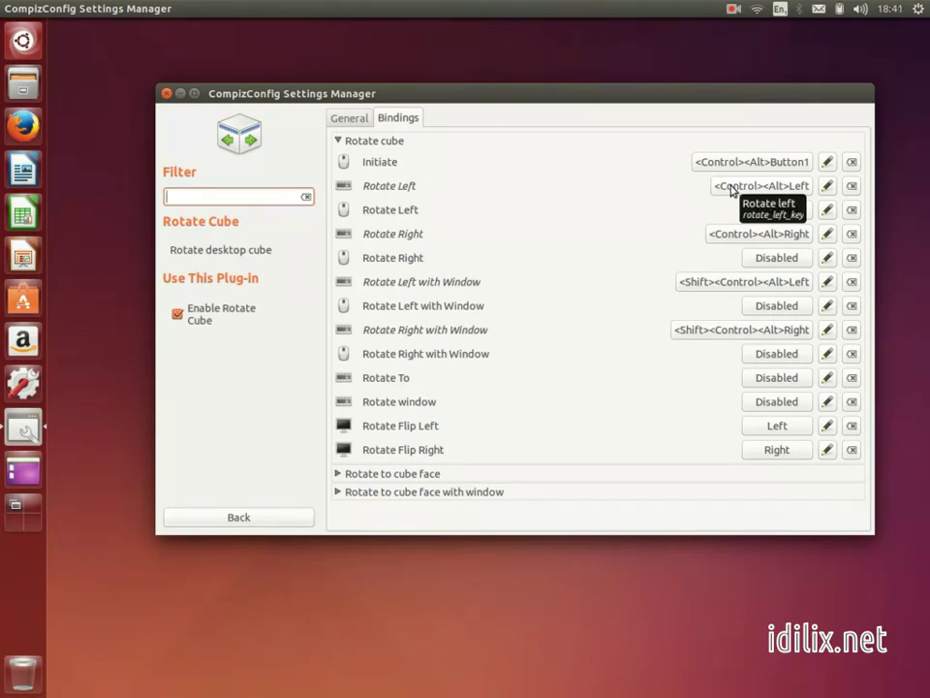
click(348, 122)
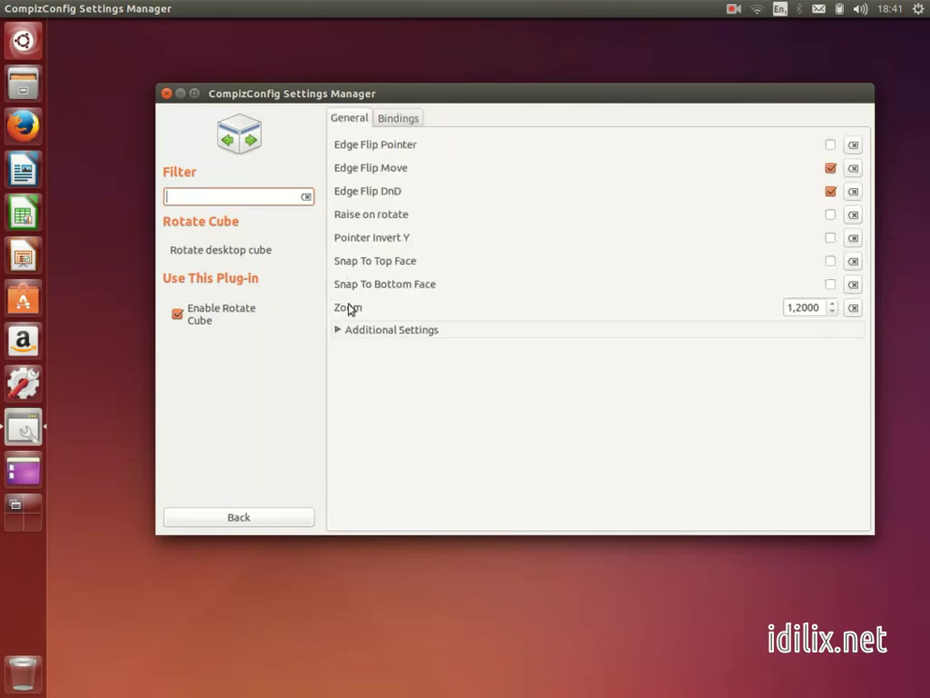
Lower the Rotate Cube zoom to 1.1000 and test the cube with Ctrl+Alt+Right.
click(831, 312)
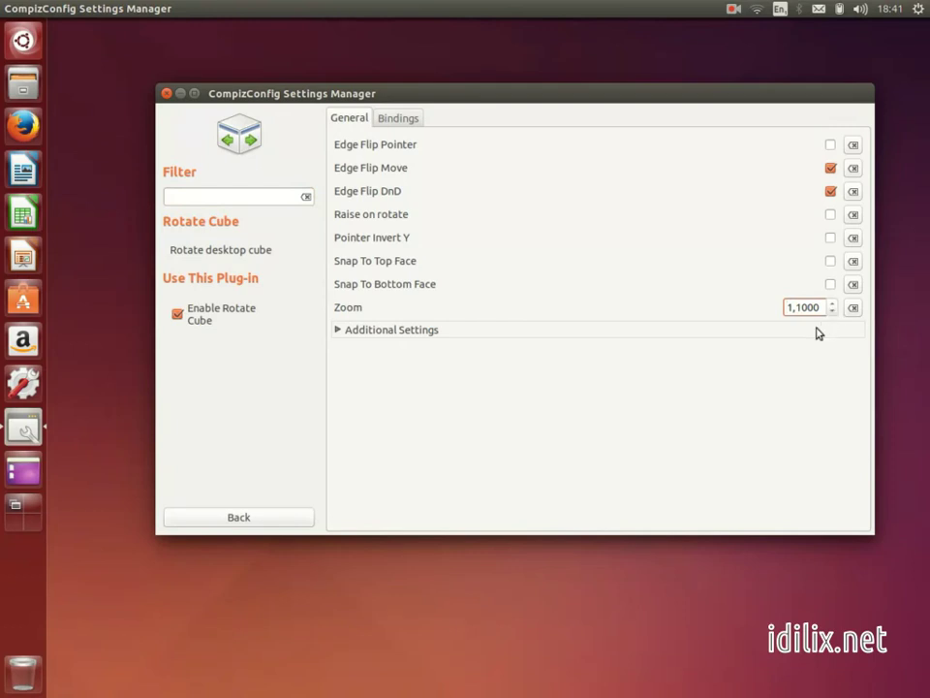
key(ctrl+alt+Right)
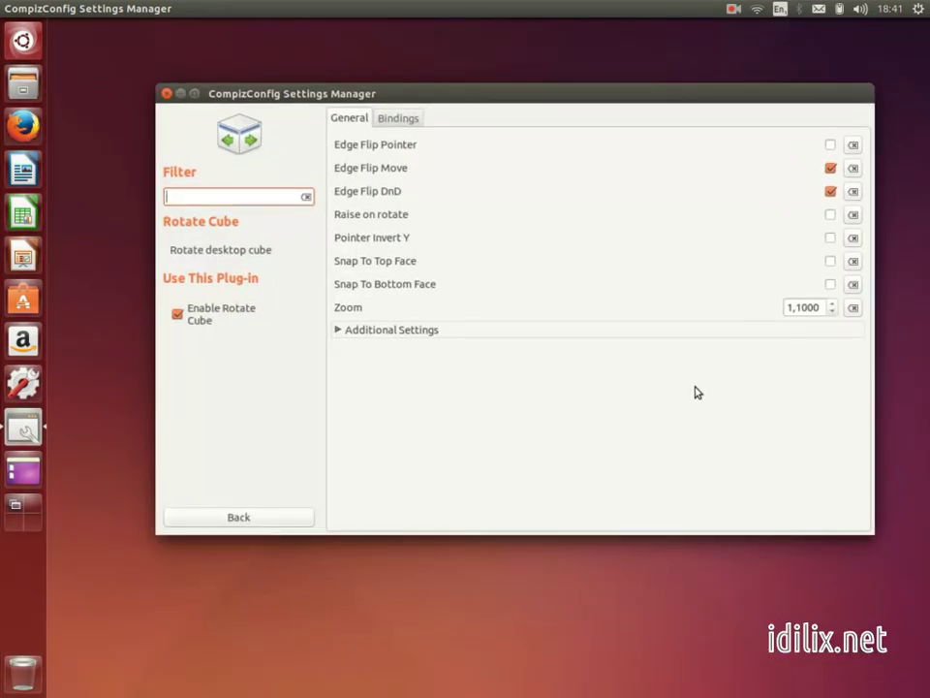
Open a Home file manager window, preview the Super+W window spread, and reposition the settings window.
click(255, 519)
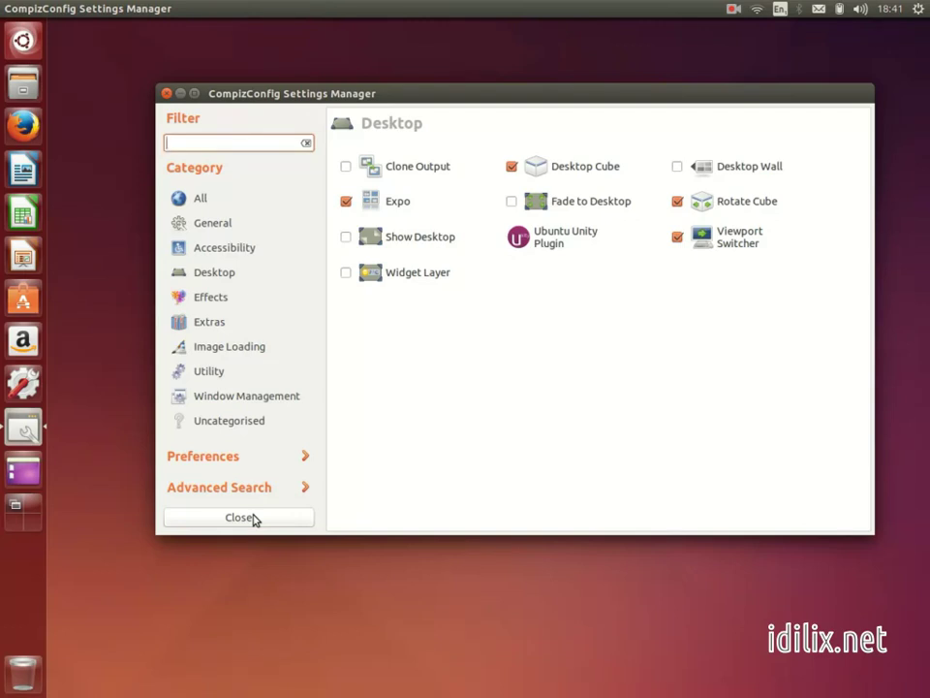
click(22, 85)
click(367, 103)
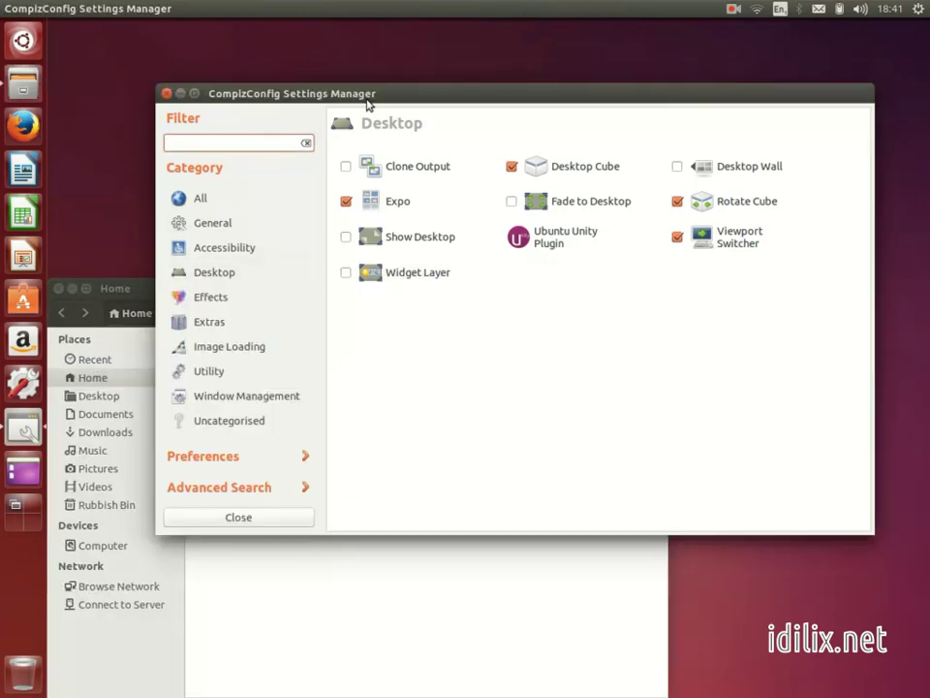
key(super+w)
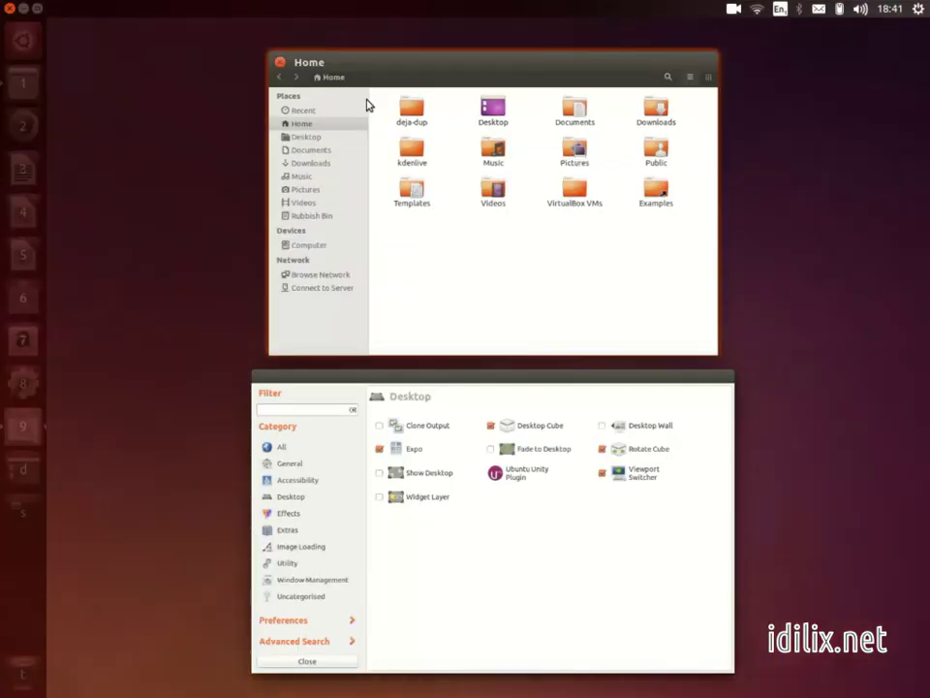
key(super+w)
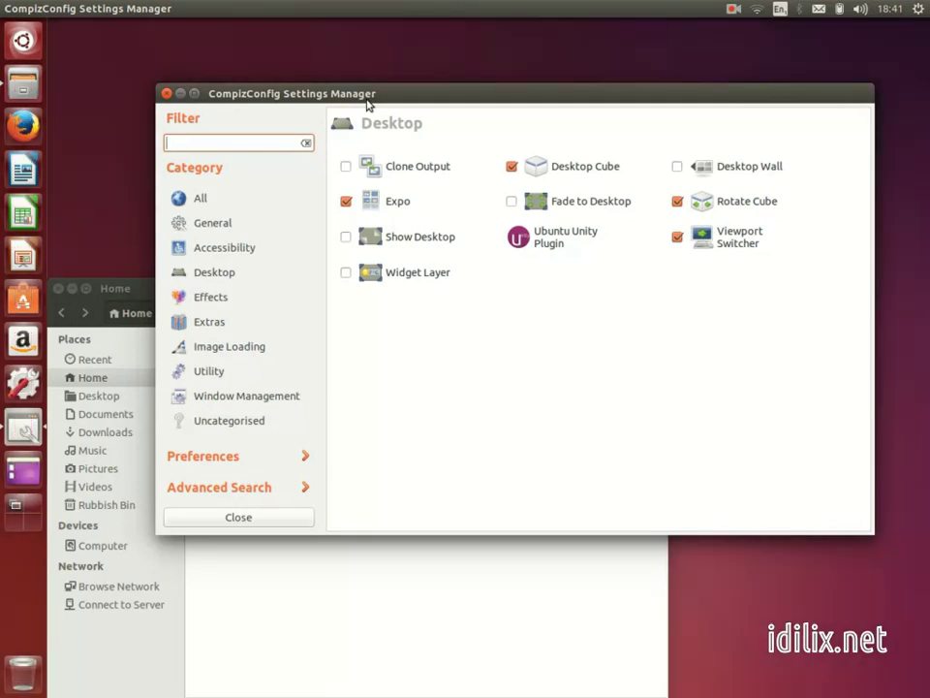
drag(367, 102, 400, 72)
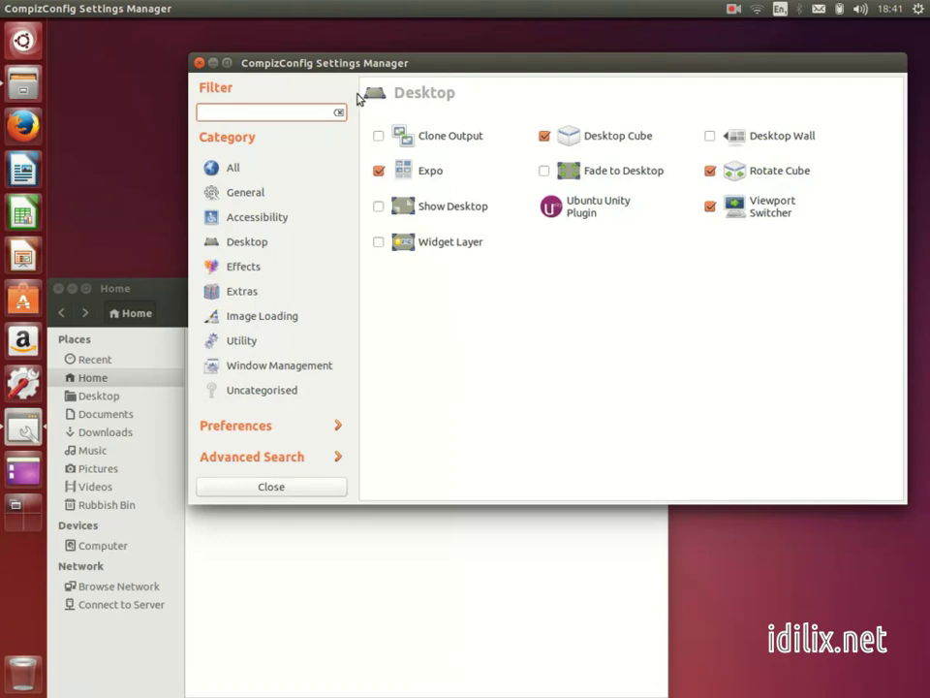
Show the Scale plugin's bindings from the Window Management category.
click(270, 368)
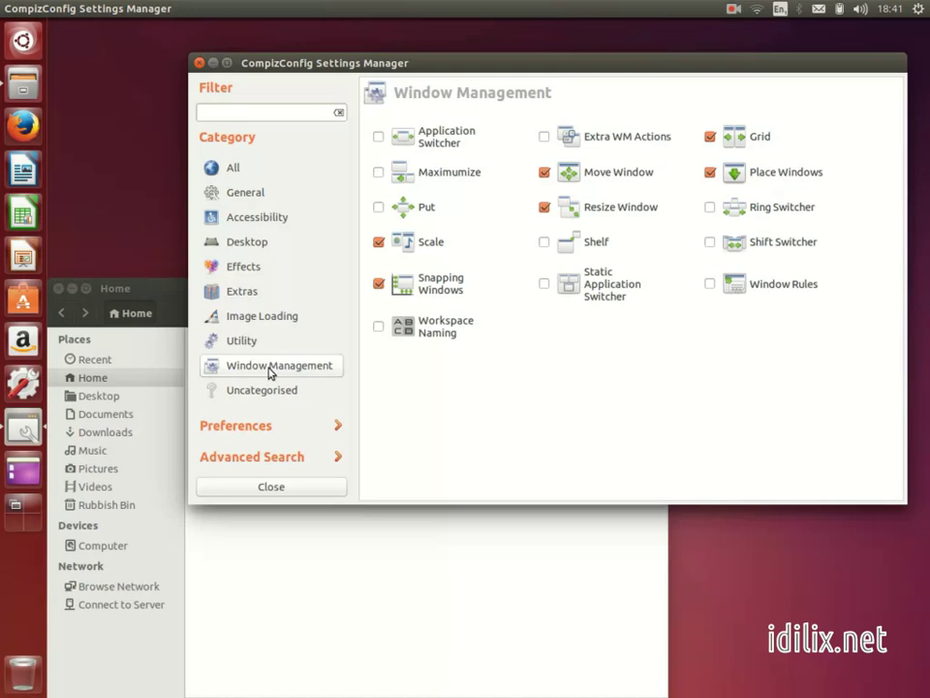
click(412, 247)
click(504, 89)
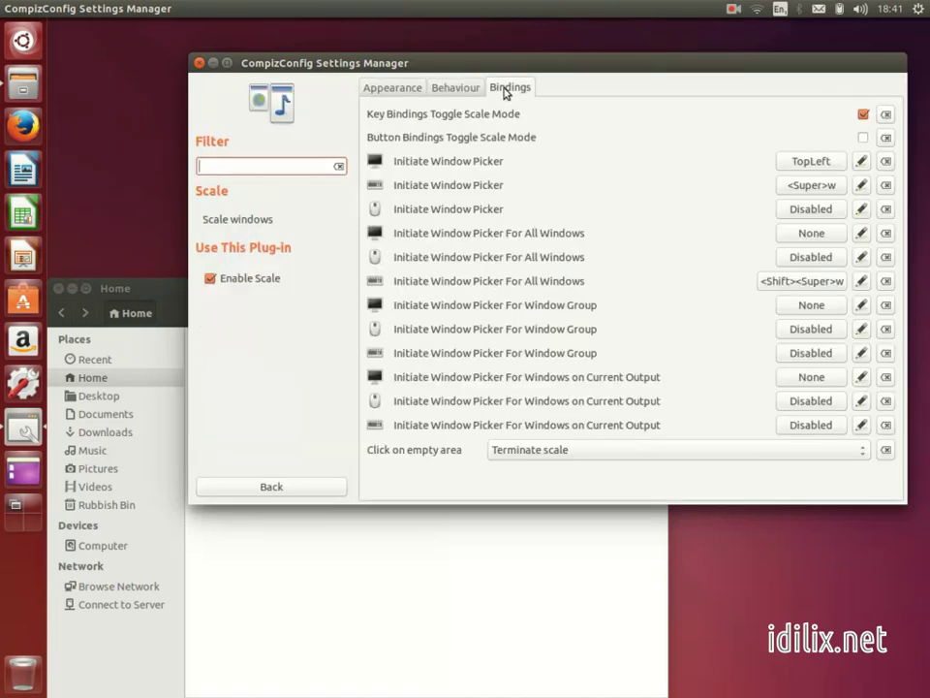
Change the Initiate Window Picker screen edge from TopLeft to BottomRight and test the corner.
click(788, 162)
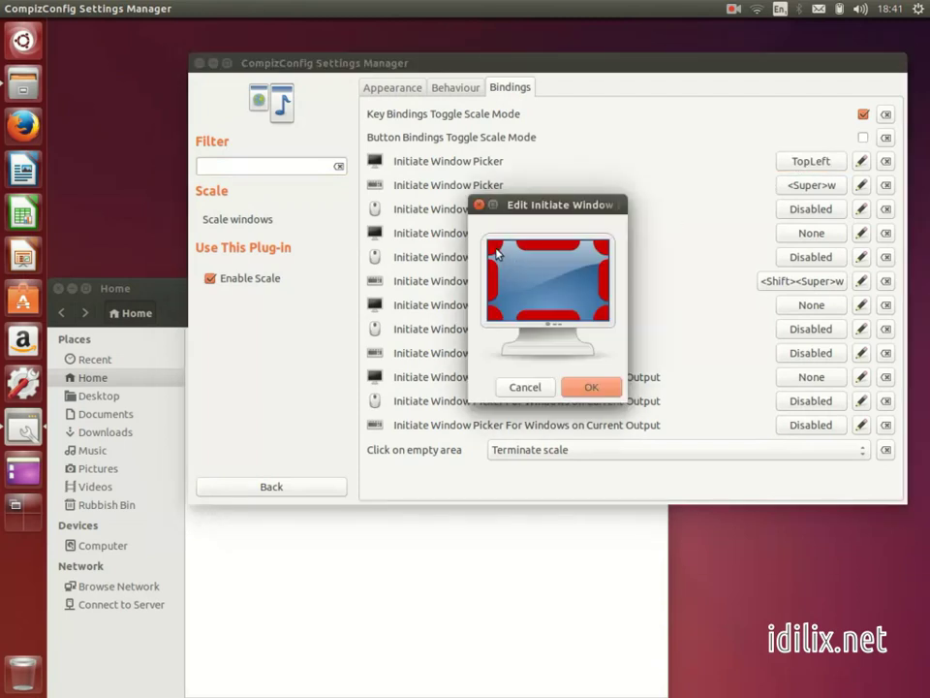
click(604, 317)
click(589, 389)
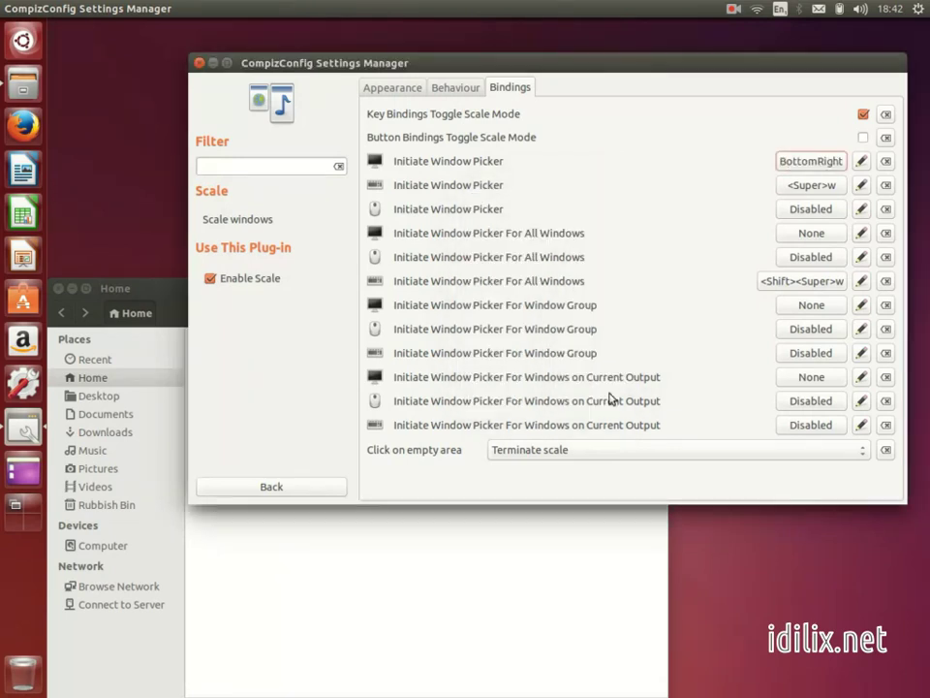
mouse_move(929, 696)
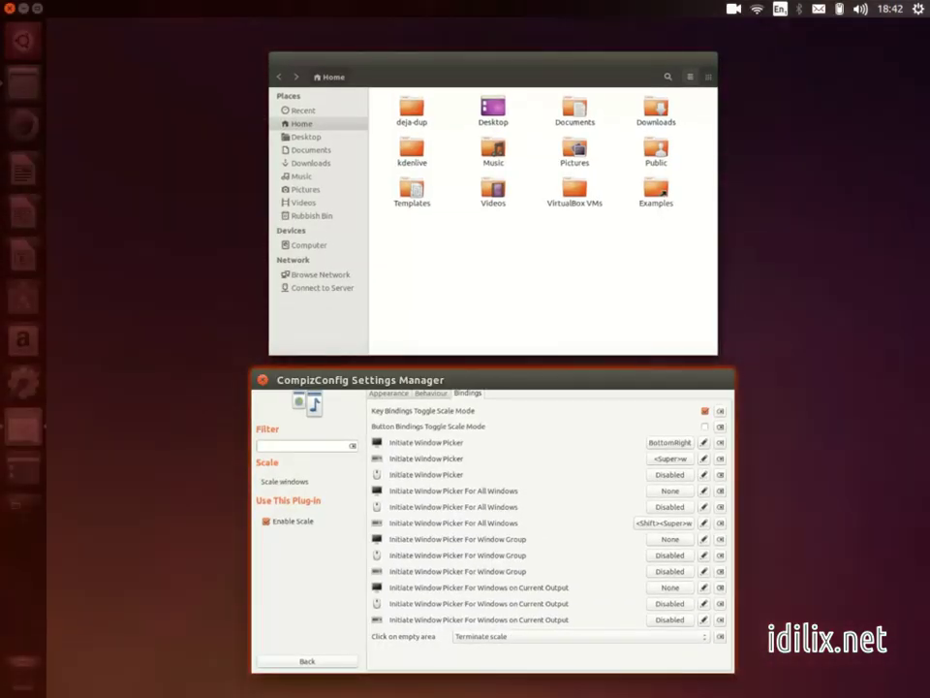
click(589, 451)
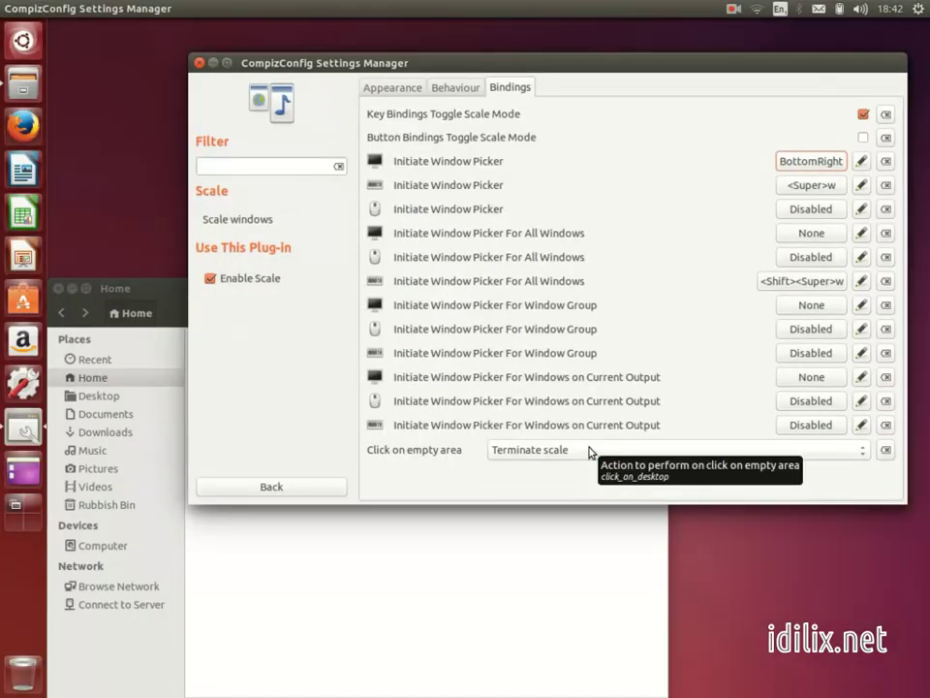
Browse the All-category plugin list, then close CompizConfig Settings Manager.
click(283, 489)
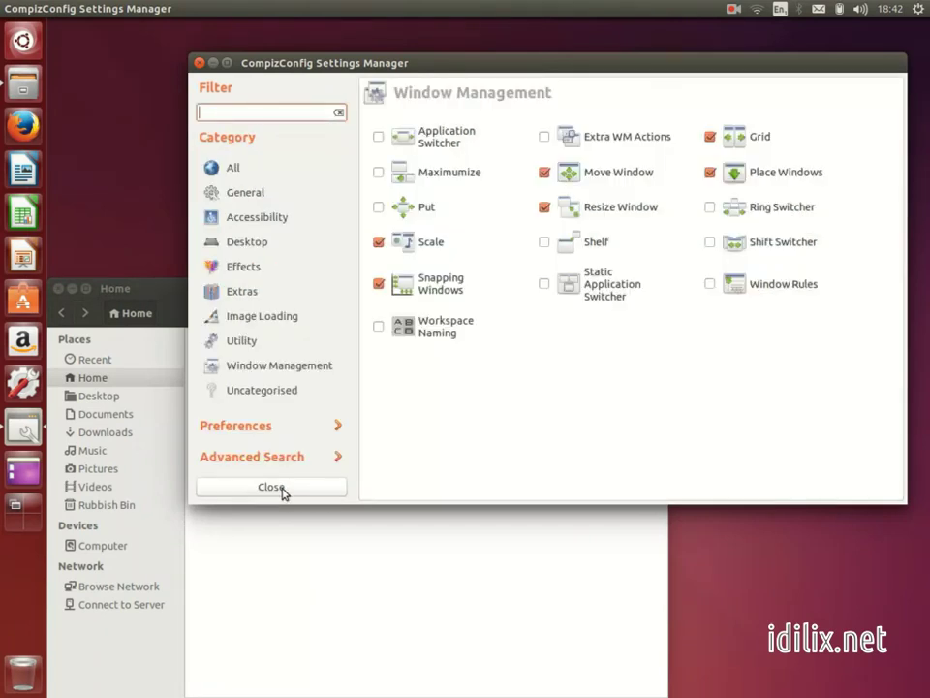
click(249, 172)
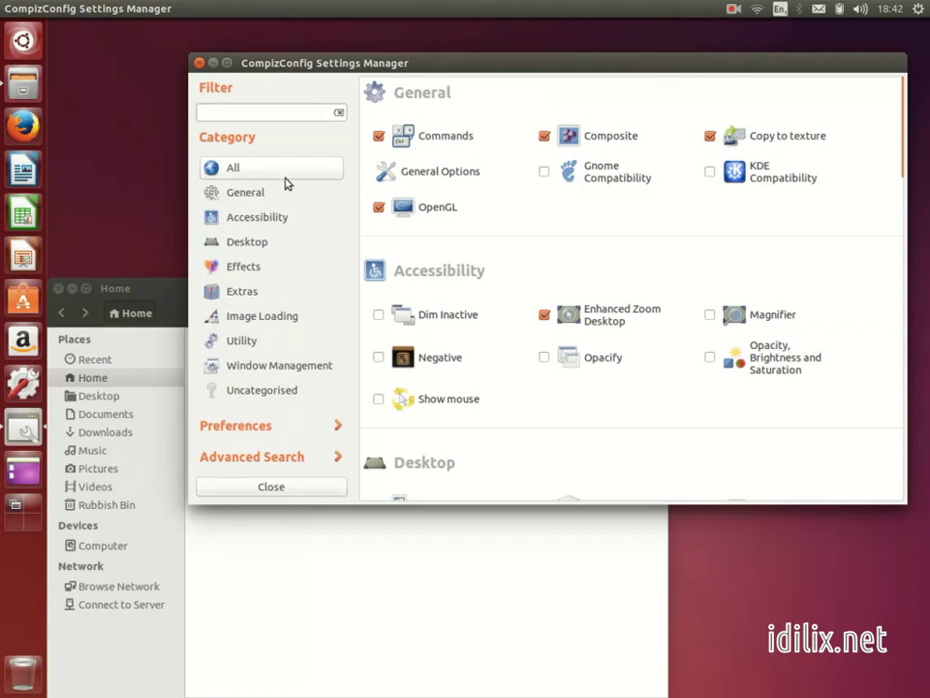
scroll(649, 254, down, 2)
scroll(653, 259, down, 5)
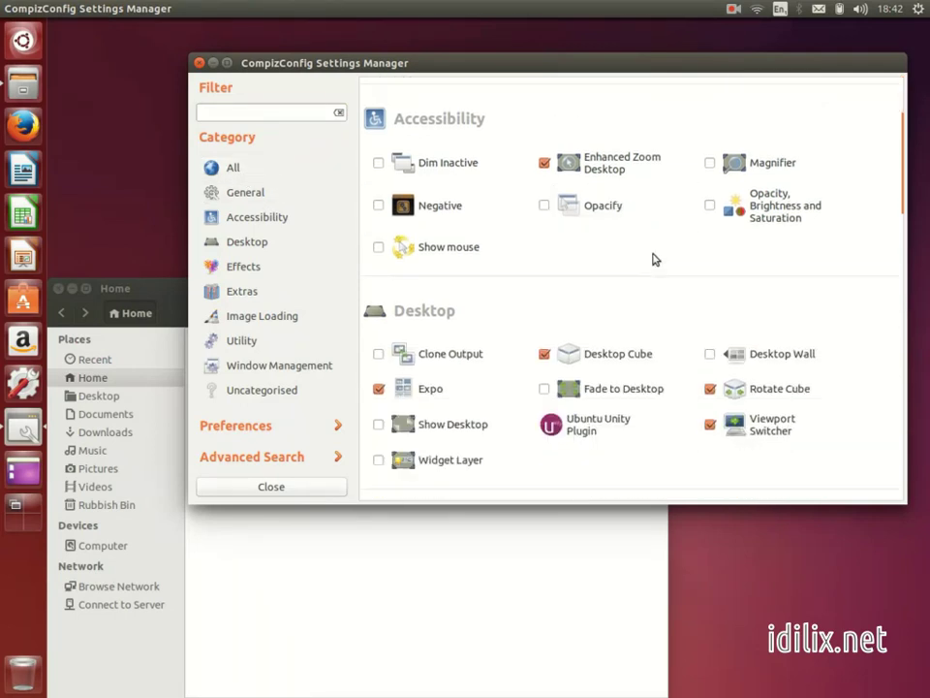
scroll(653, 259, down, 6)
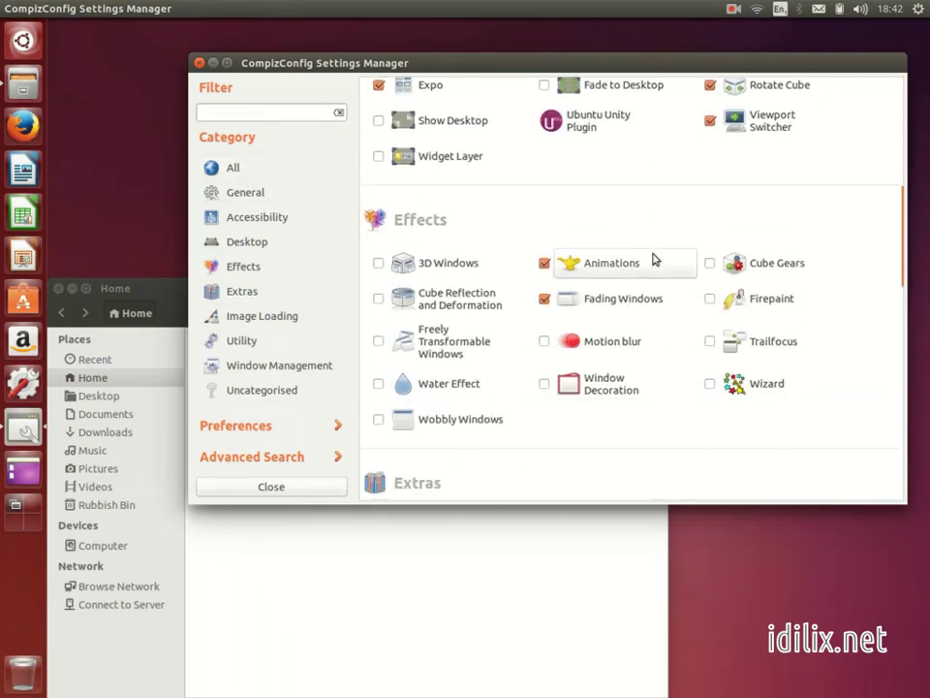
scroll(653, 259, down, 8)
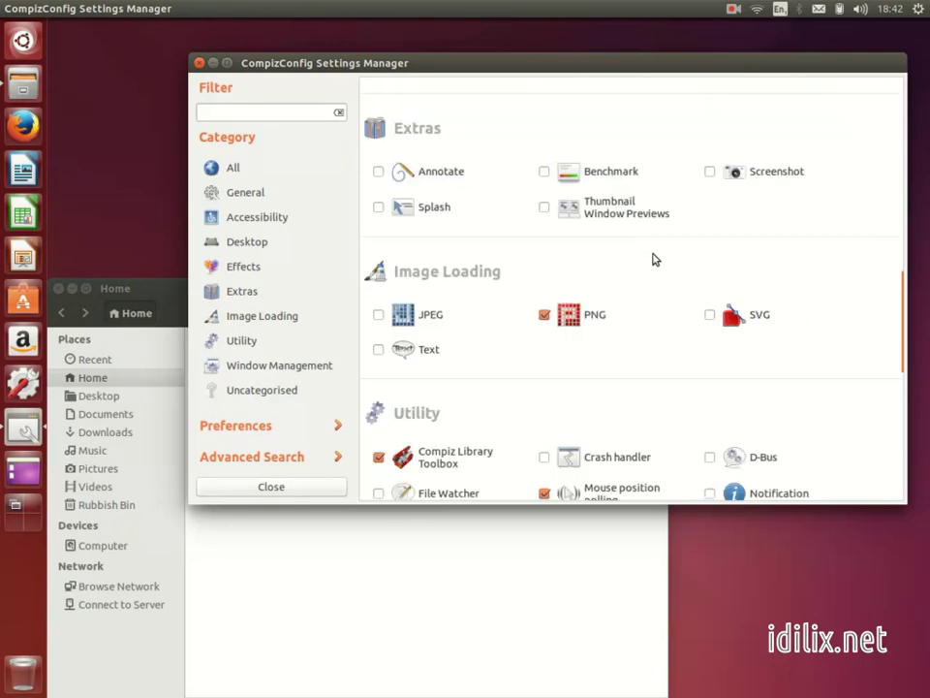
scroll(655, 259, down, 1)
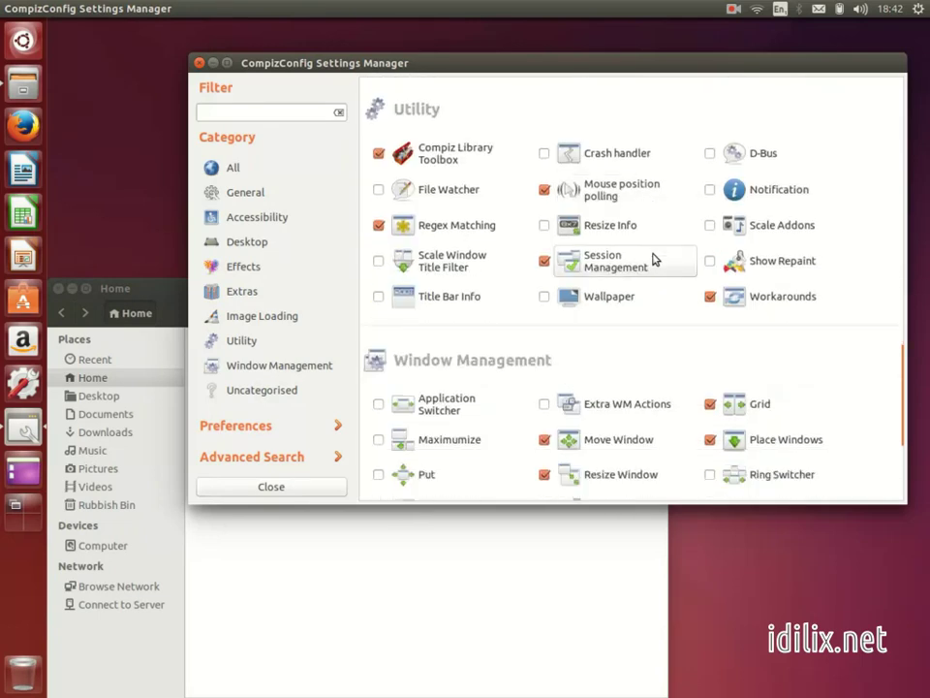
scroll(656, 260, down, 3)
scroll(659, 289, down, 2)
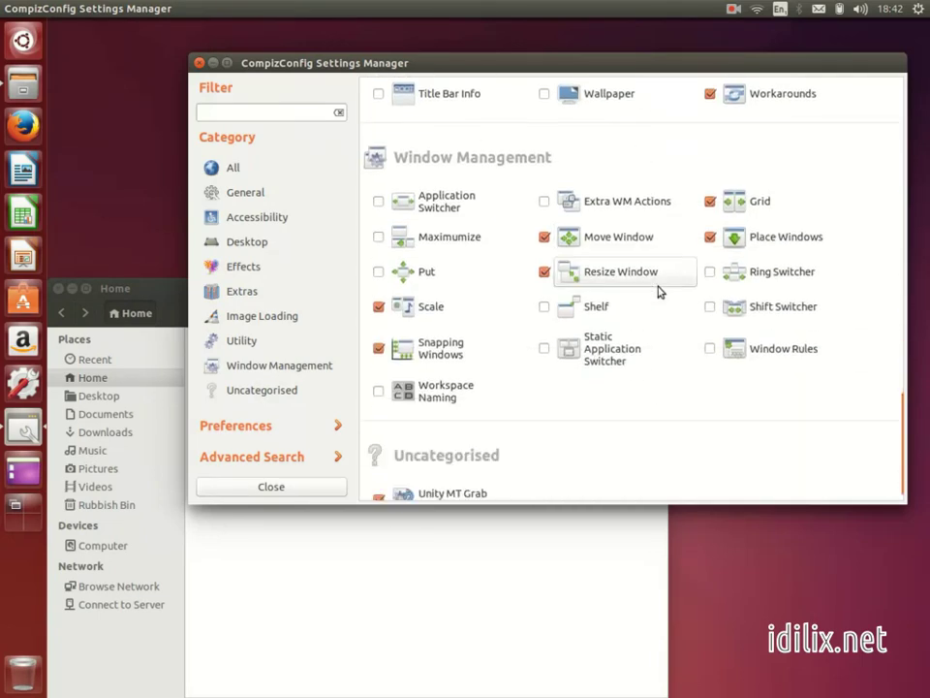
scroll(659, 297, up, 3)
scroll(660, 297, up, 10)
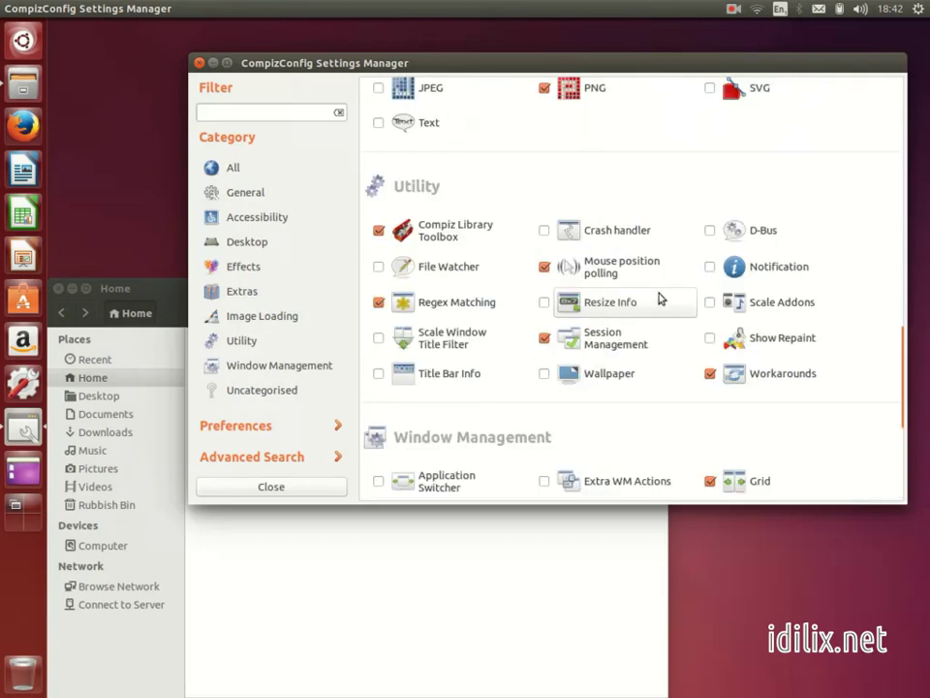
scroll(659, 298, up, 12)
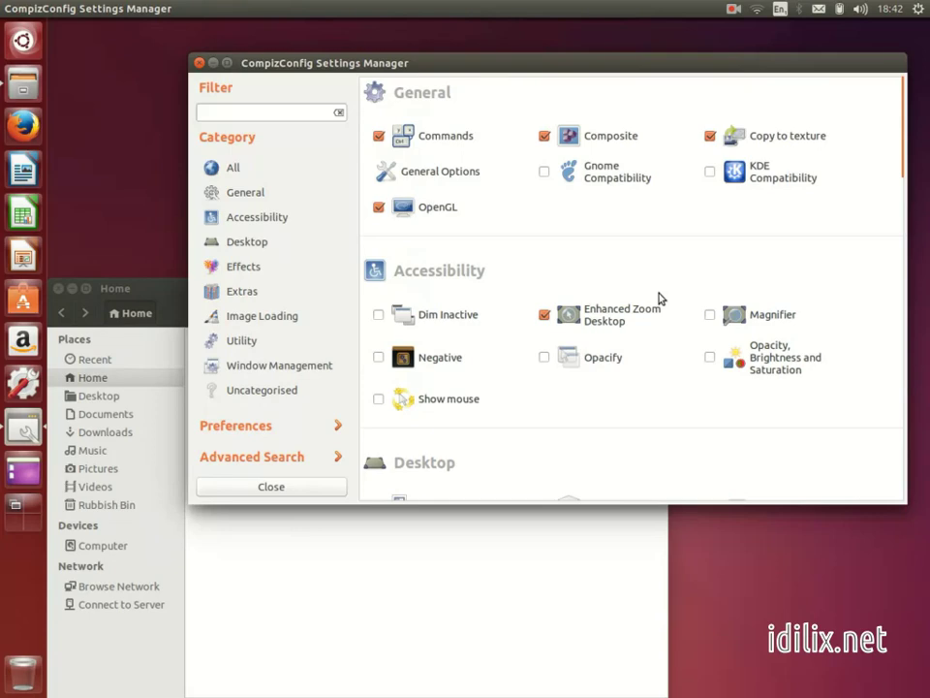
click(198, 62)
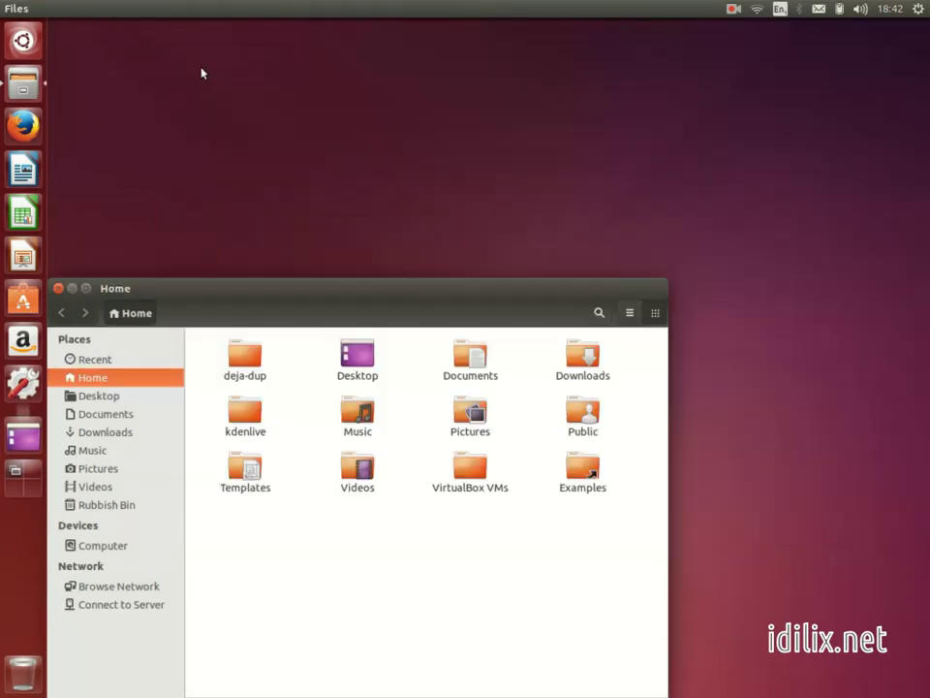